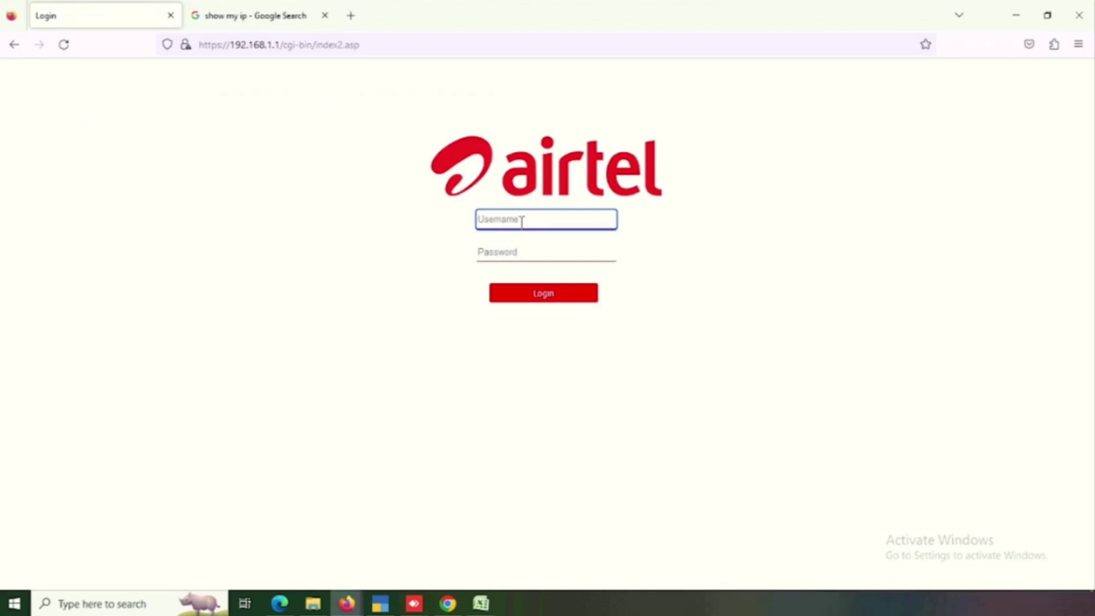
Step: Log in to the router admin as 'admin' and decline saving the login in Firefox
left_click(806, 436)
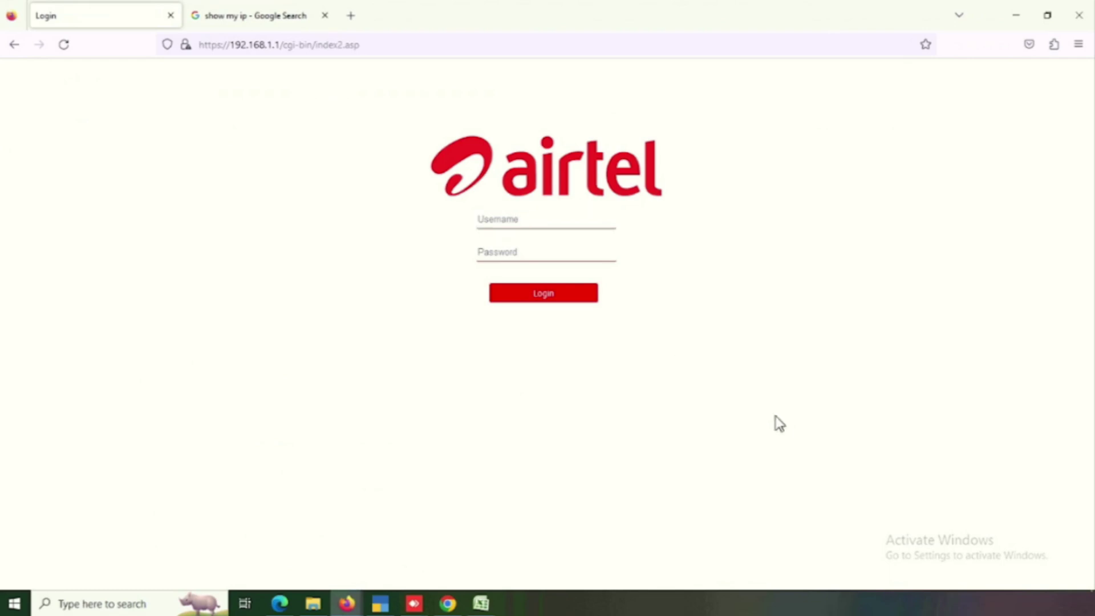
left_click(521, 218)
type("a")
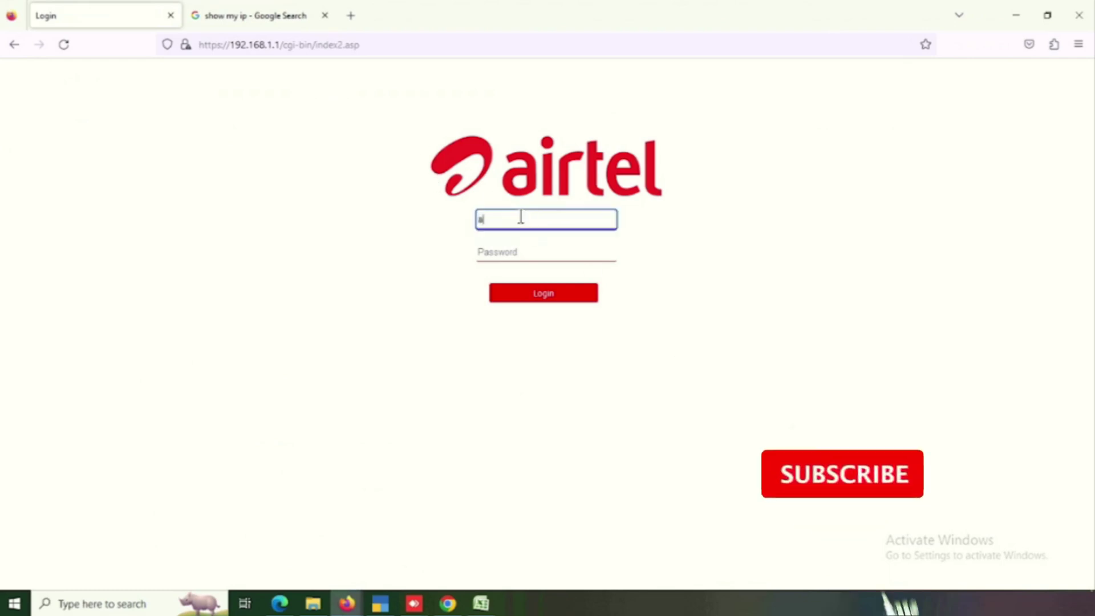
type("dmin")
key("Tab")
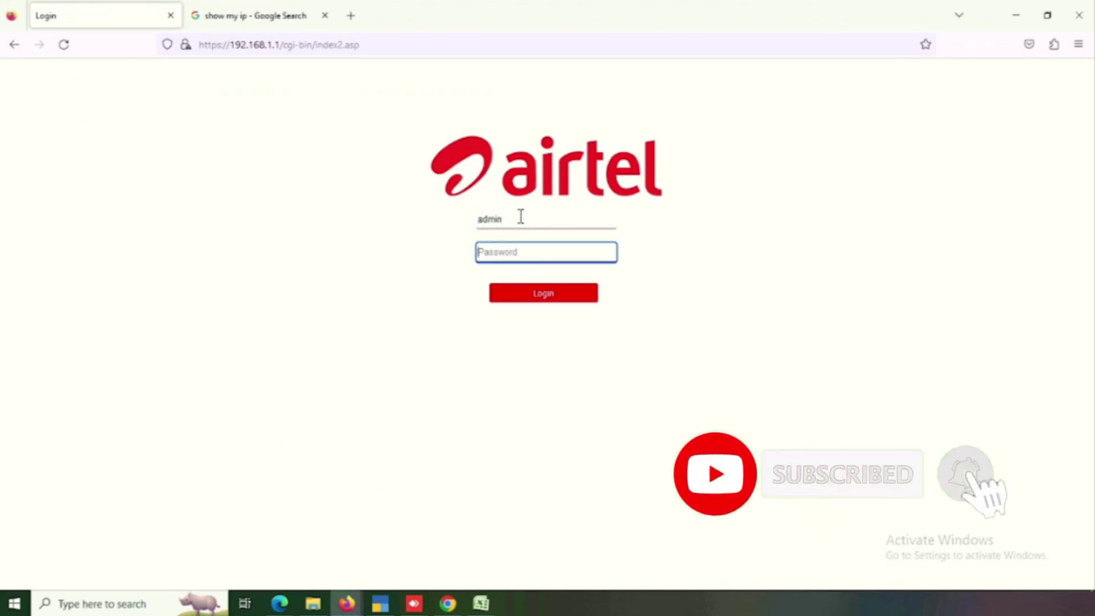
type("admin")
key("Return")
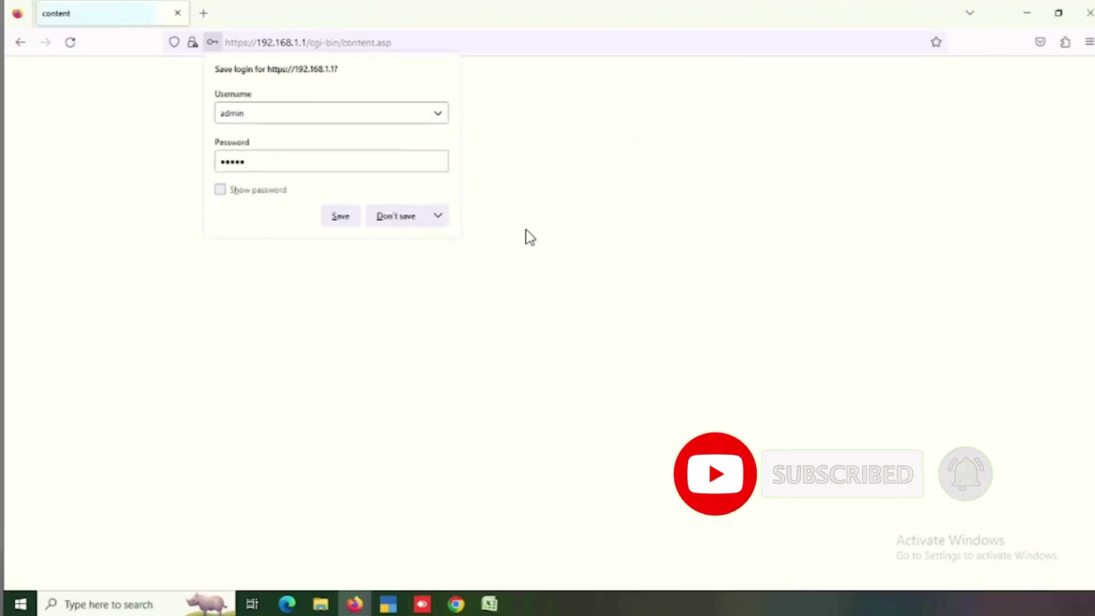
left_click(391, 218)
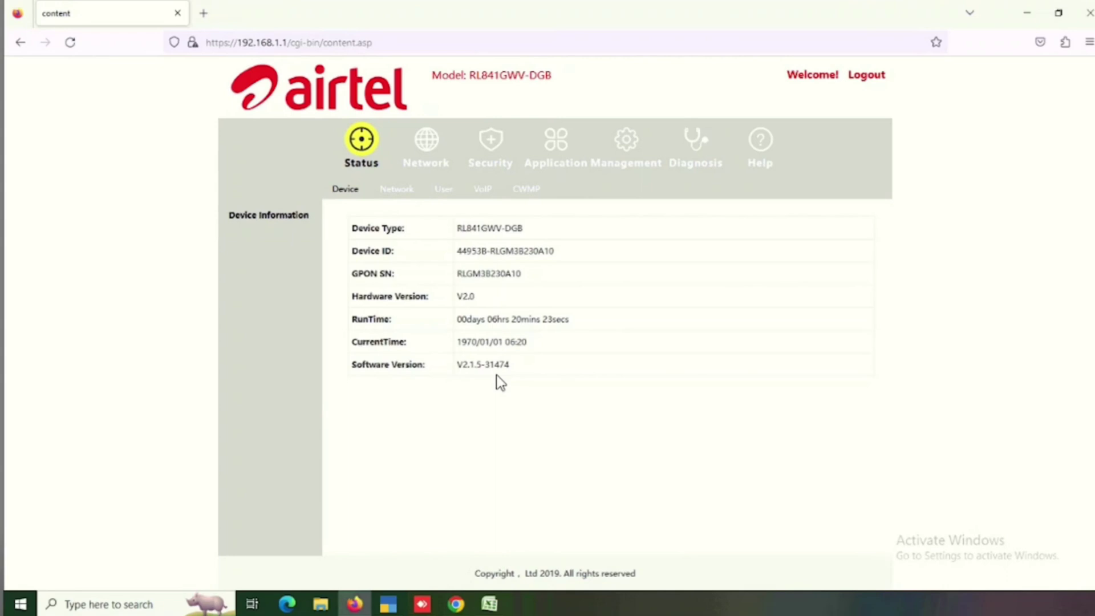
Step: Open the Network > WLAN configuration and select the network name (SSID)
left_click(427, 159)
left_click(507, 191)
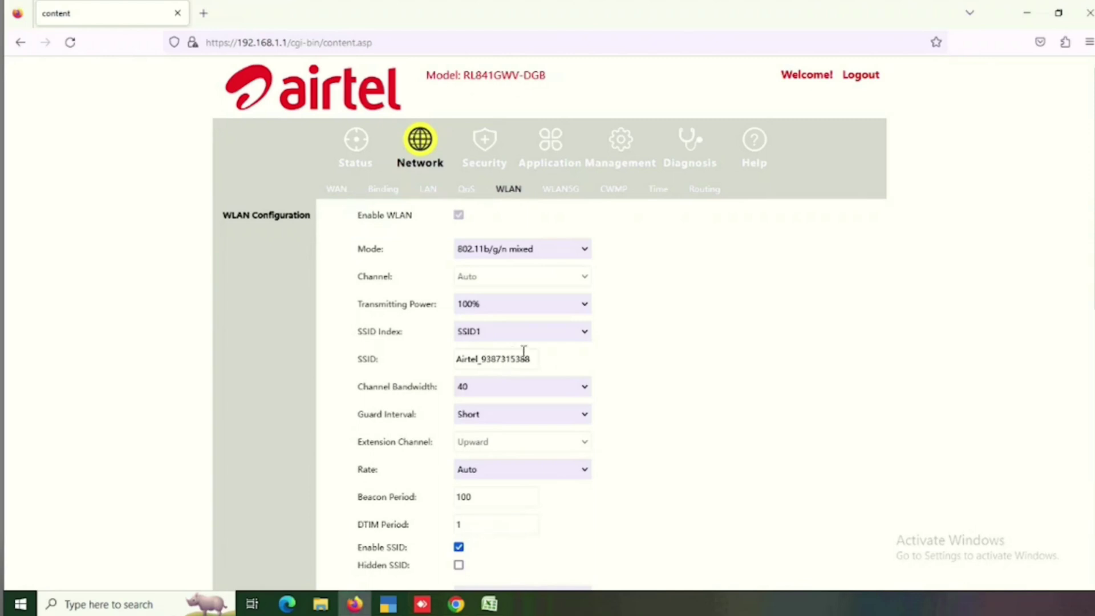
left_click_drag(537, 356, 456, 356)
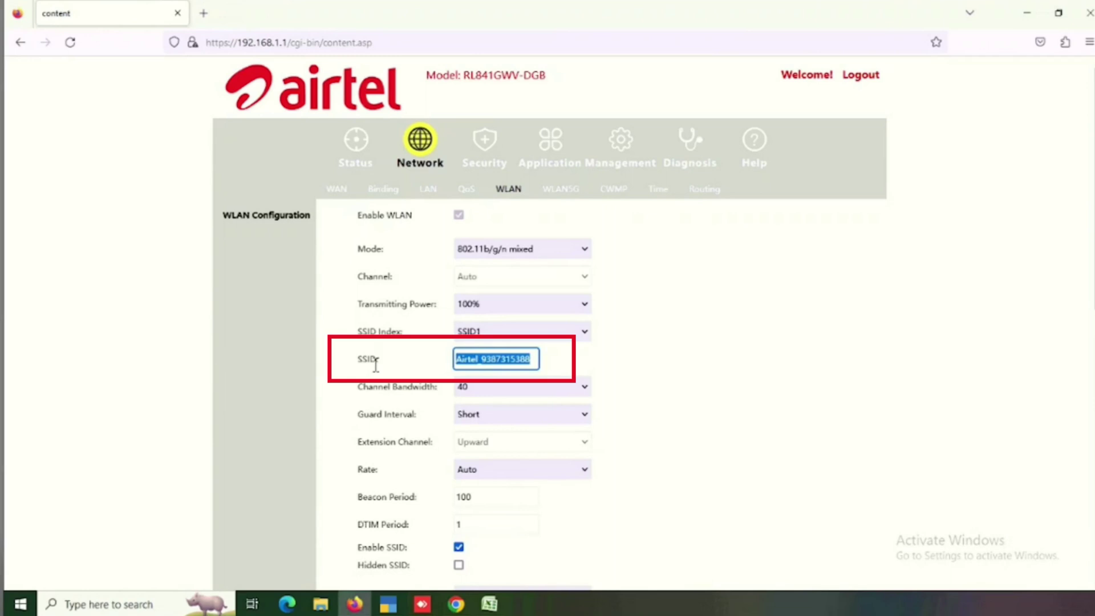
scroll(376, 368, "down", 3)
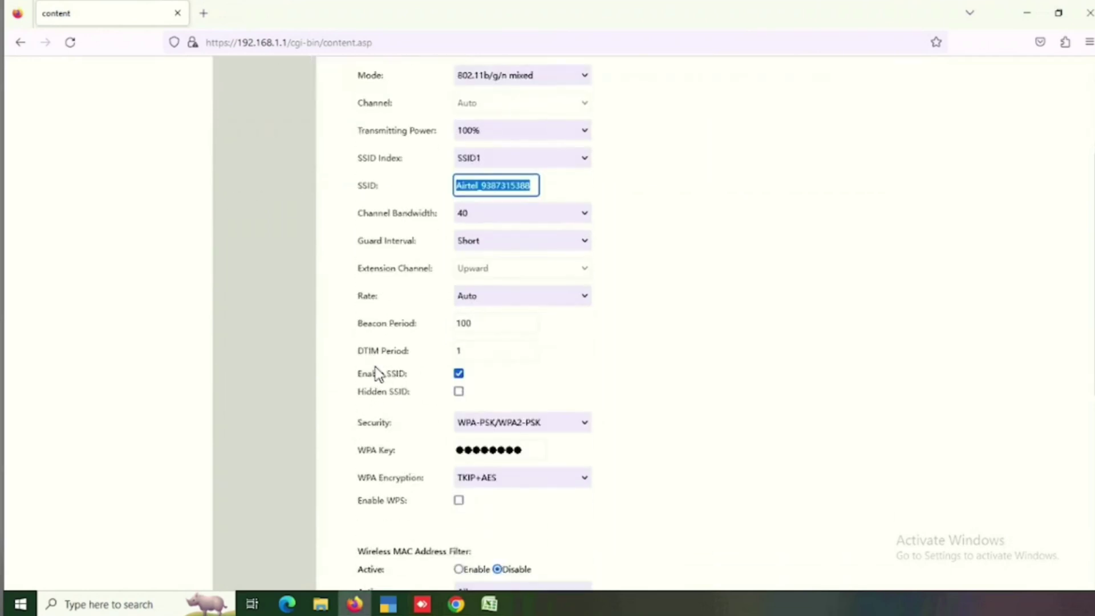
Step: Inspect the WPA key field without changing it, scrolling through the WLAN settings
left_click(563, 453)
left_click(527, 450)
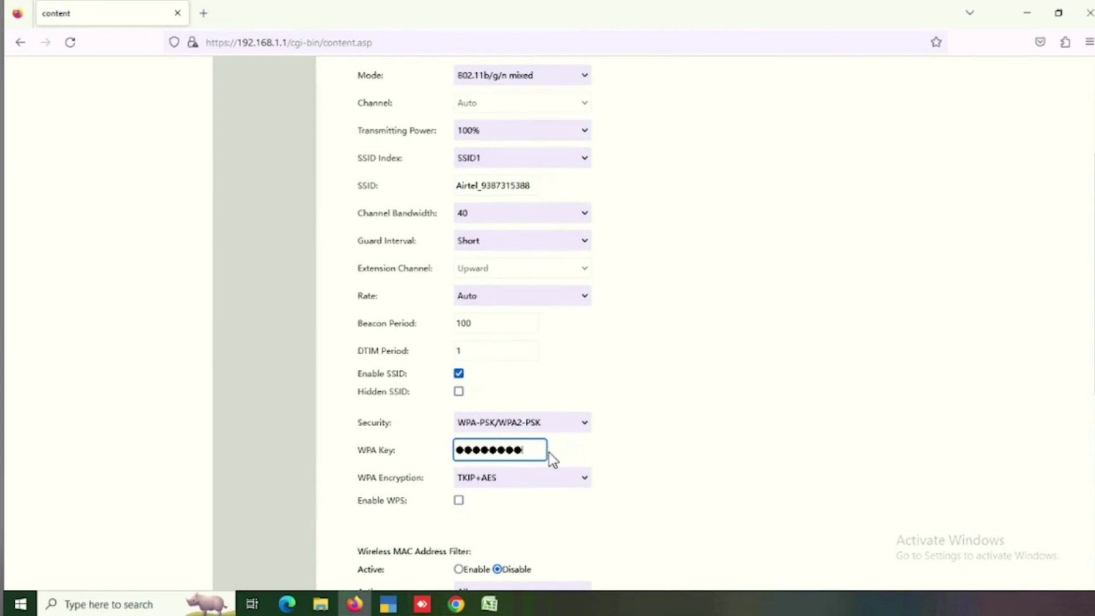
left_click(672, 458)
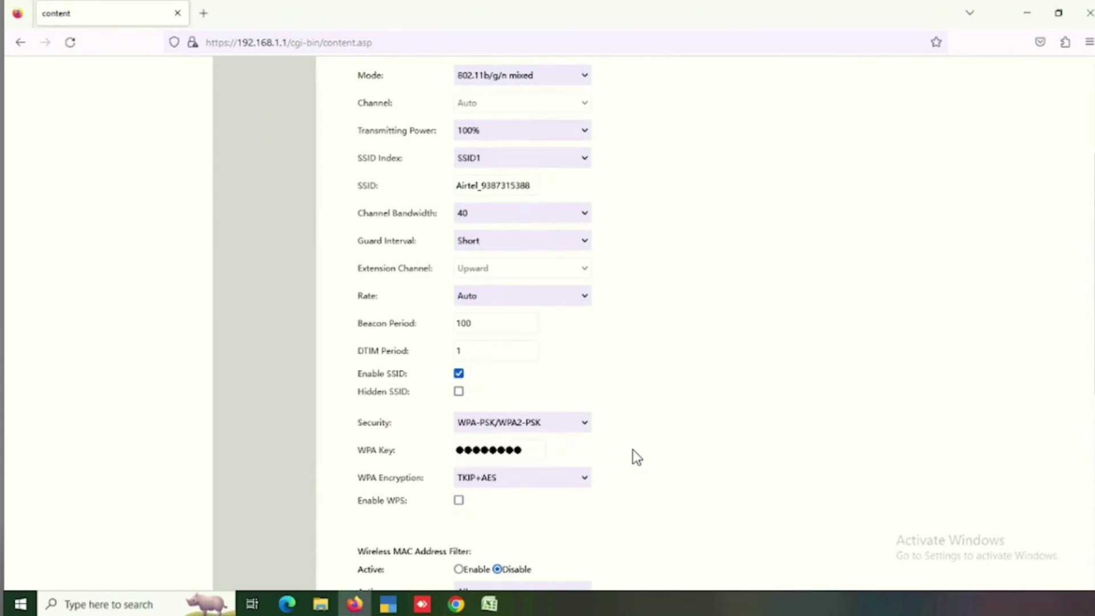
scroll(581, 469, "down", 6)
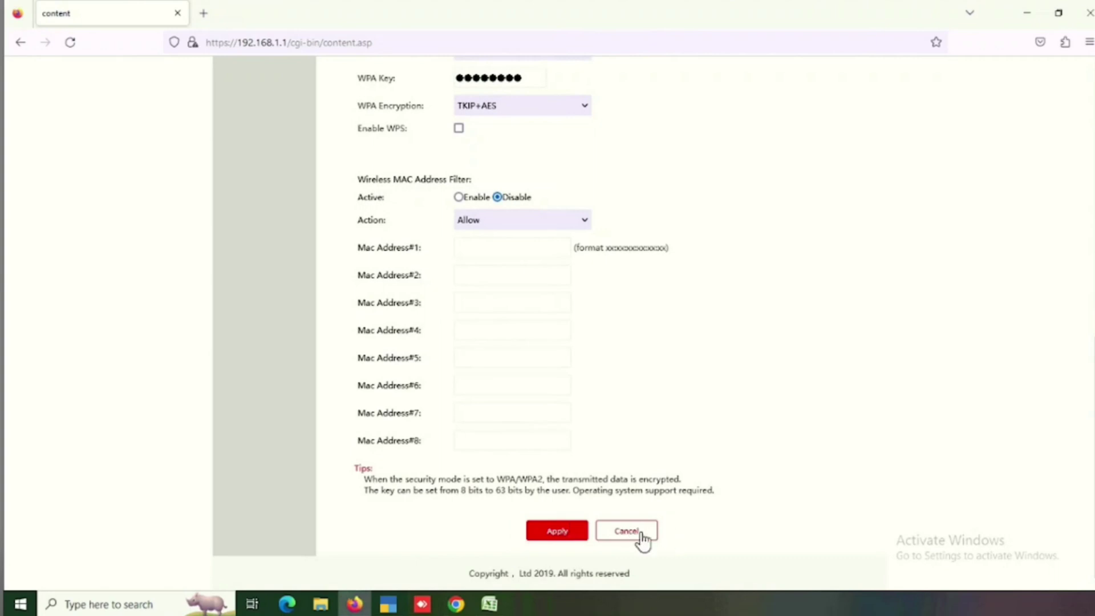
scroll(772, 403, "up", 10)
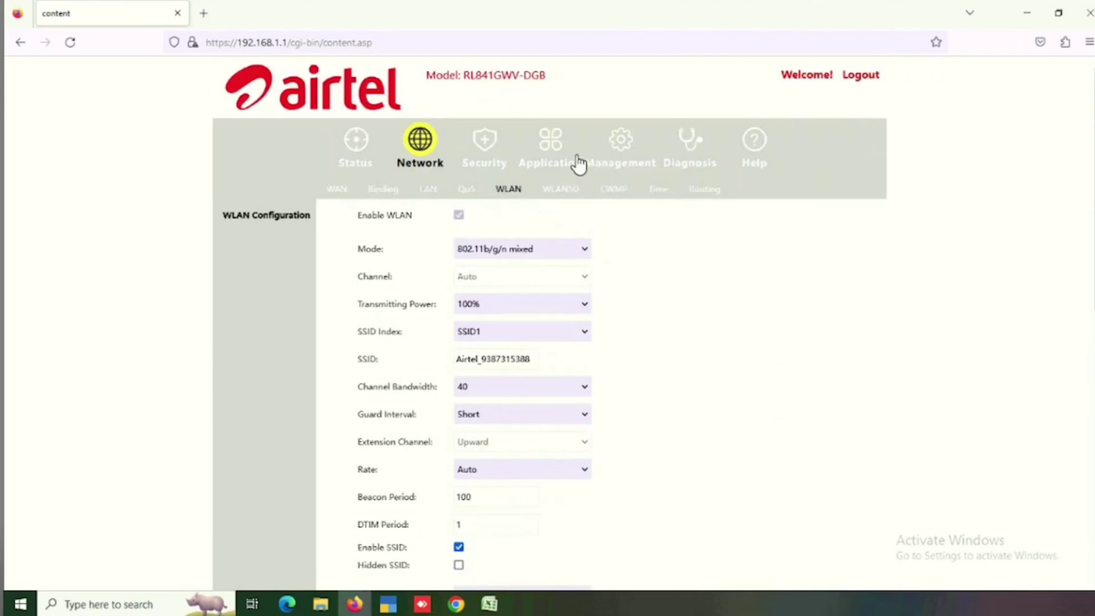
Step: Go to Application > Advanced NAT > Virtual Host Configuration
left_click(565, 157)
left_click(395, 217)
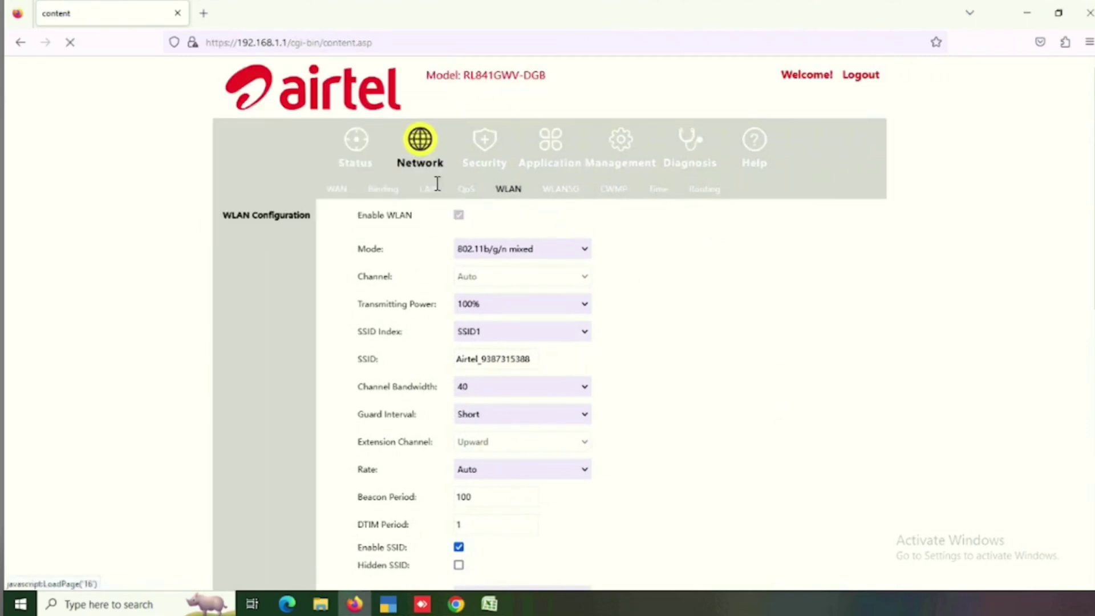
left_click(557, 152)
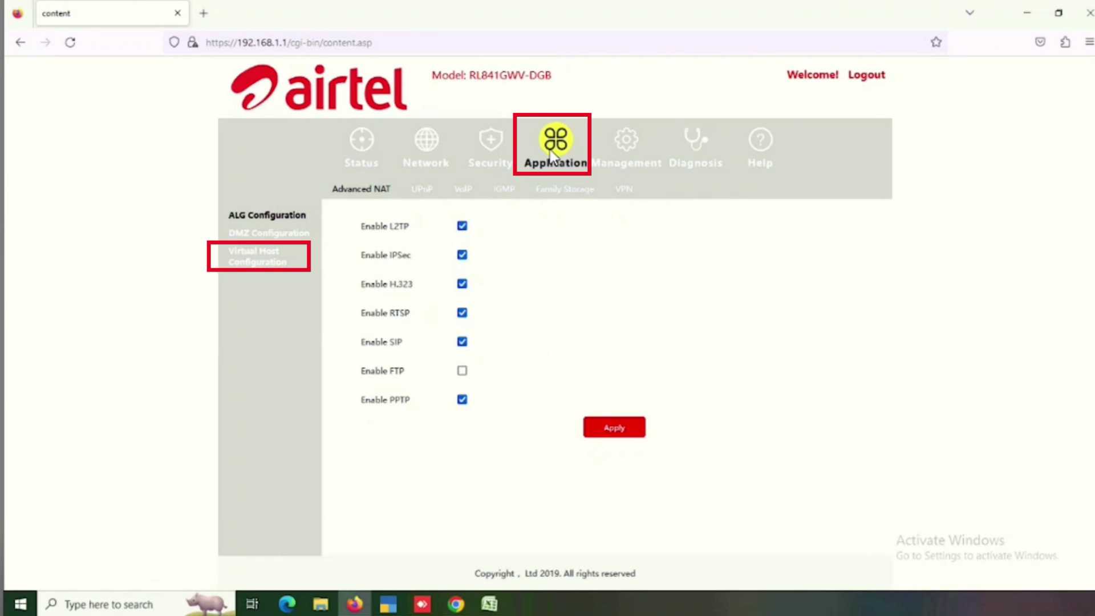
left_click(265, 233)
left_click(254, 261)
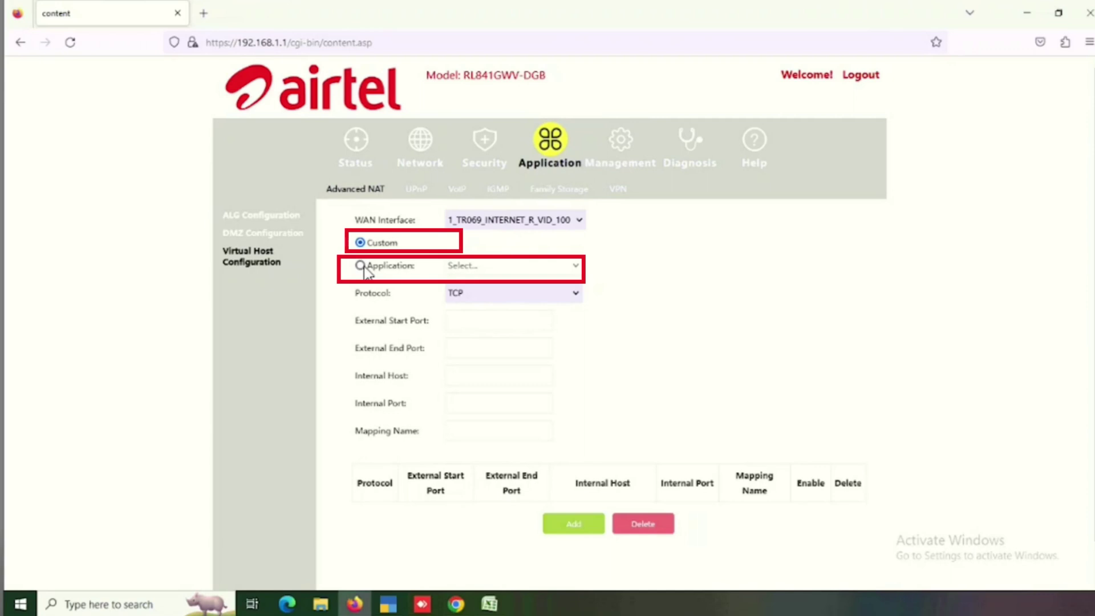
Step: Choose the Application option, browse its list without picking one, and focus External Start Port
left_click(362, 266)
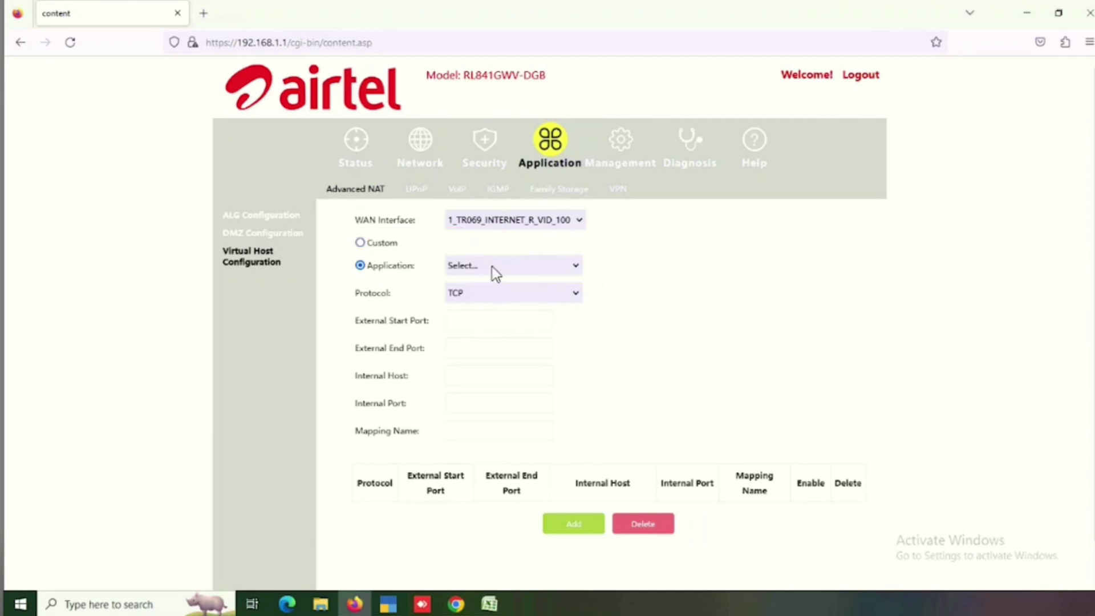
left_click(492, 266)
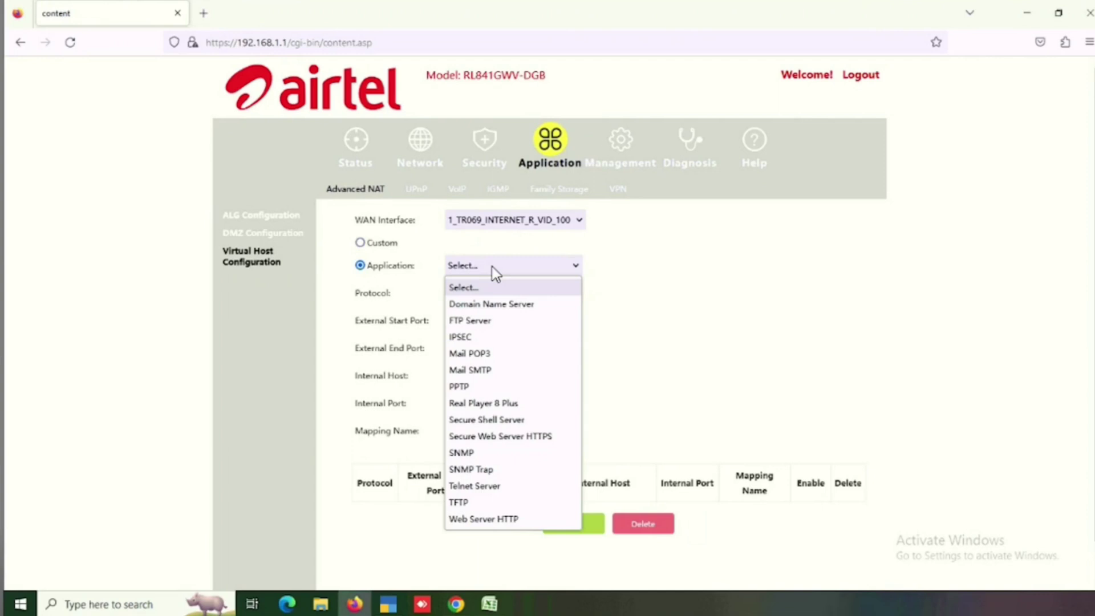
left_click(492, 266)
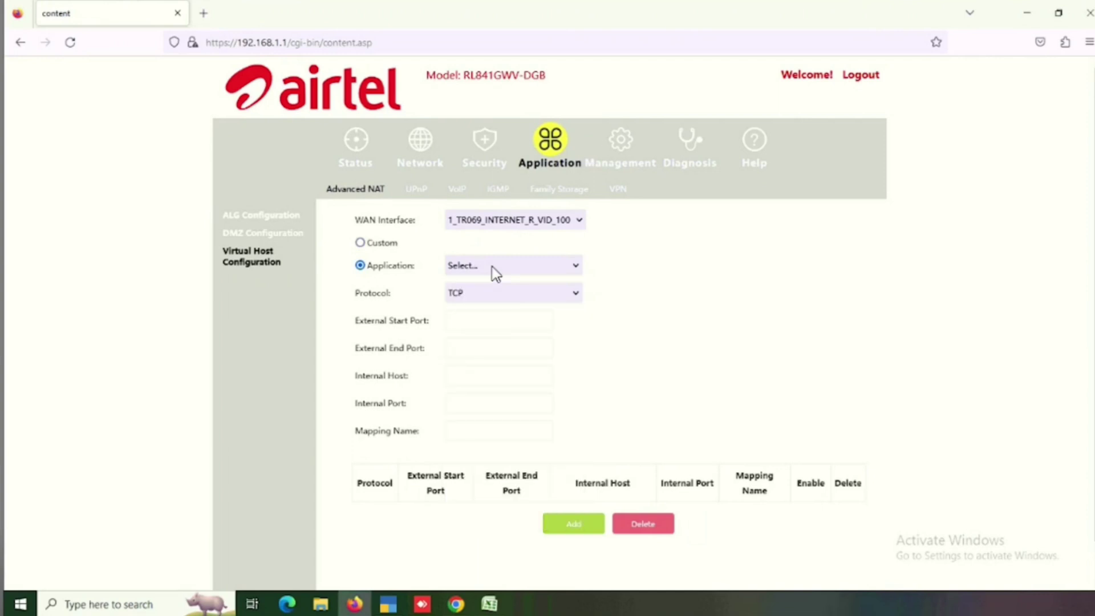
left_click(465, 317)
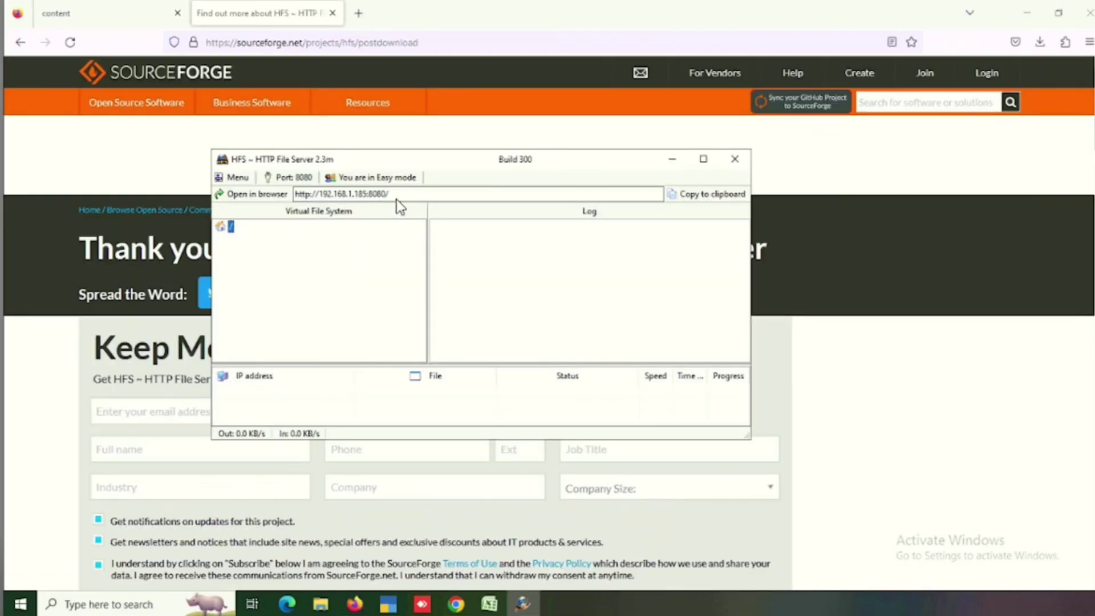
Step: Copy the HFS server address 192.168.1.185:8080
left_click(396, 194)
double_click(397, 194)
right_click(402, 194)
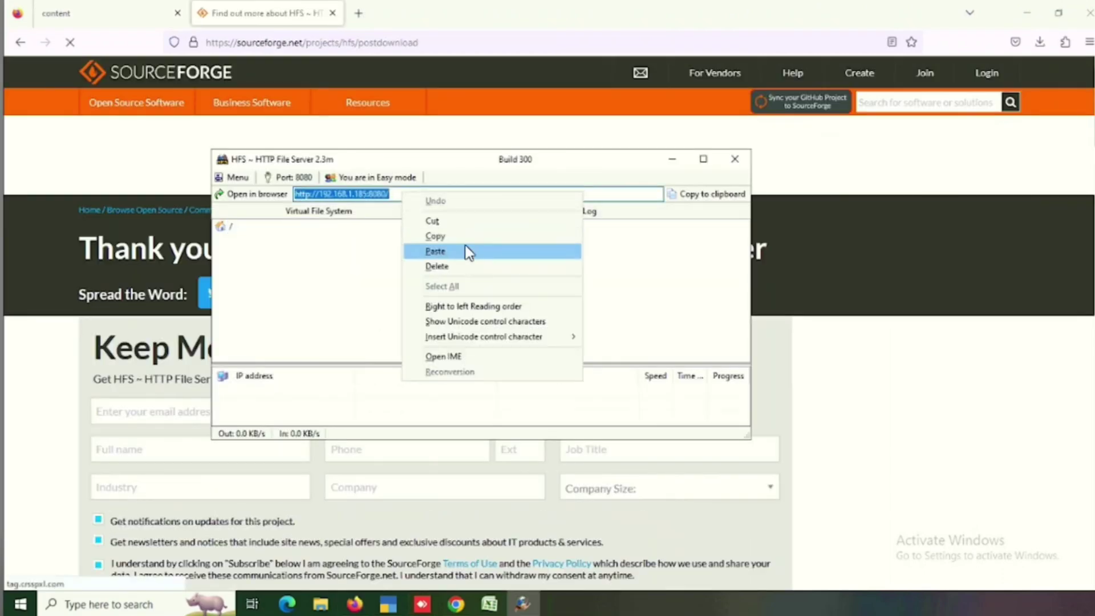
left_click(435, 236)
Step: Load 192.168.1.185:8080 in a new tab, then return to the router tab
left_click(358, 13)
right_click(343, 39)
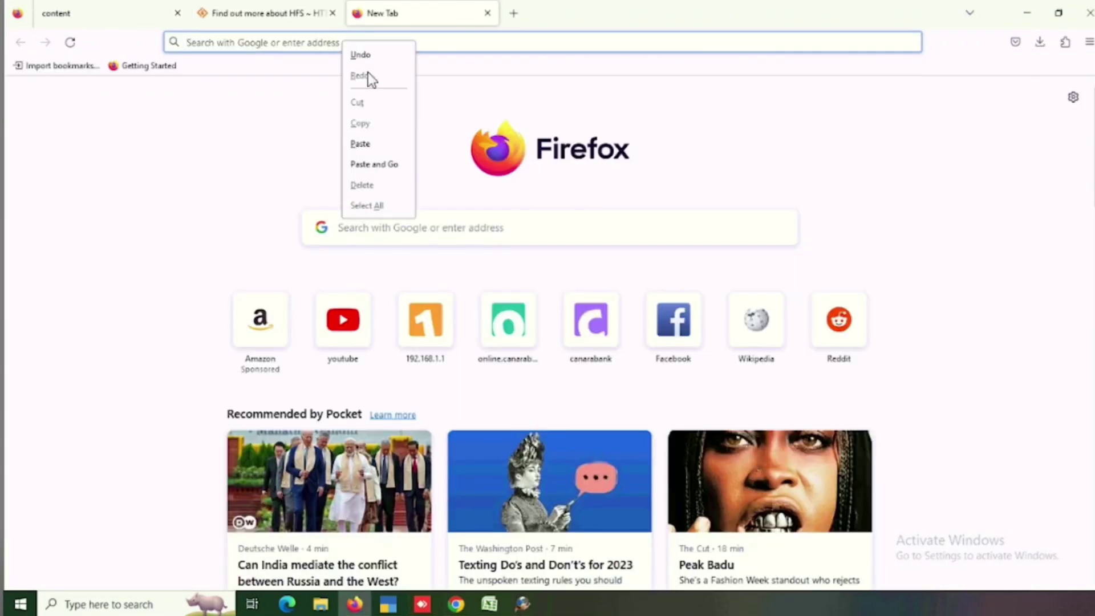
left_click(379, 164)
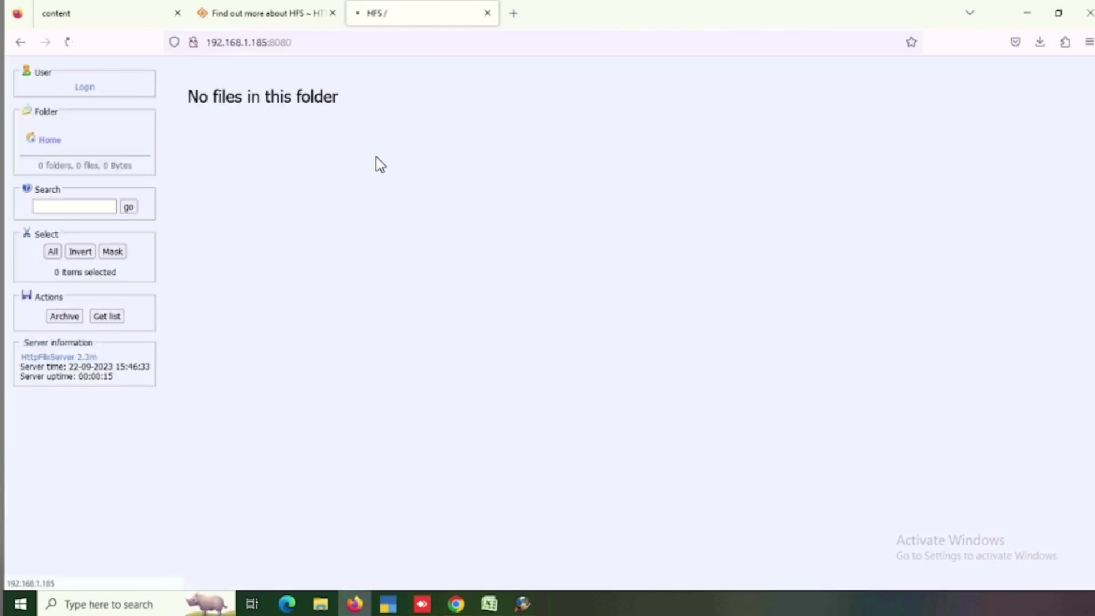
left_click(96, 15)
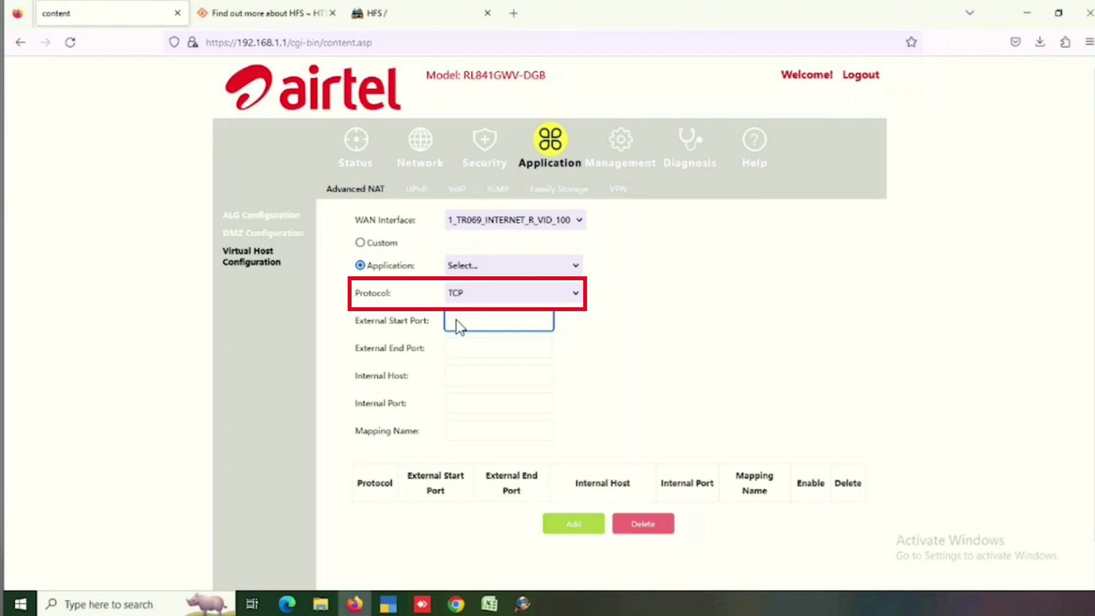
Step: Add forwarding rule 'test': external ports 8080–8080 to 192.168.1.185, internal port 8080
type("8")
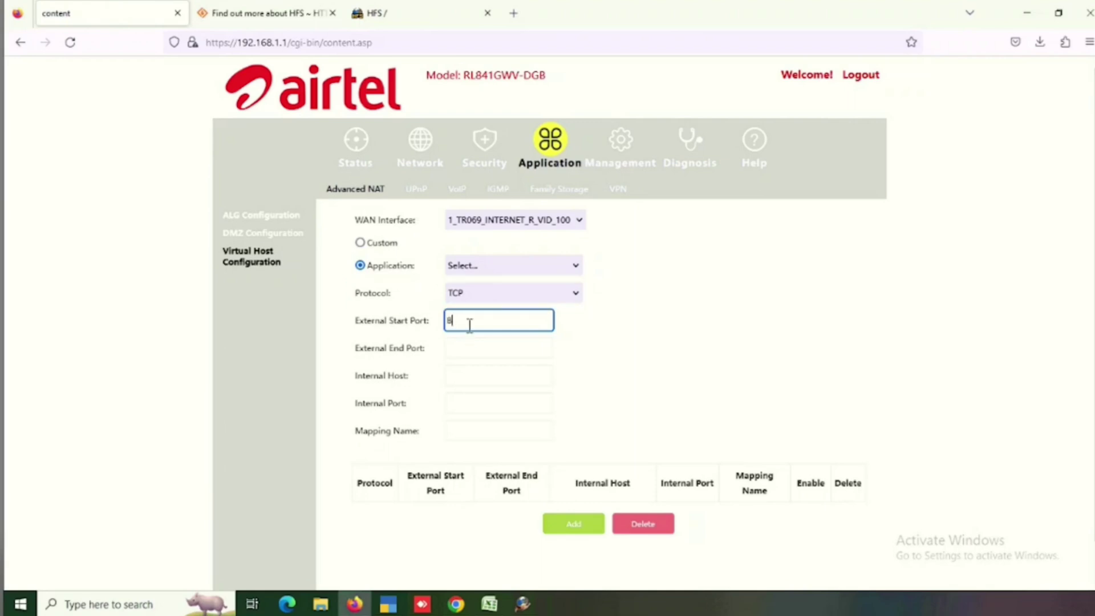
type("080")
left_click(475, 345)
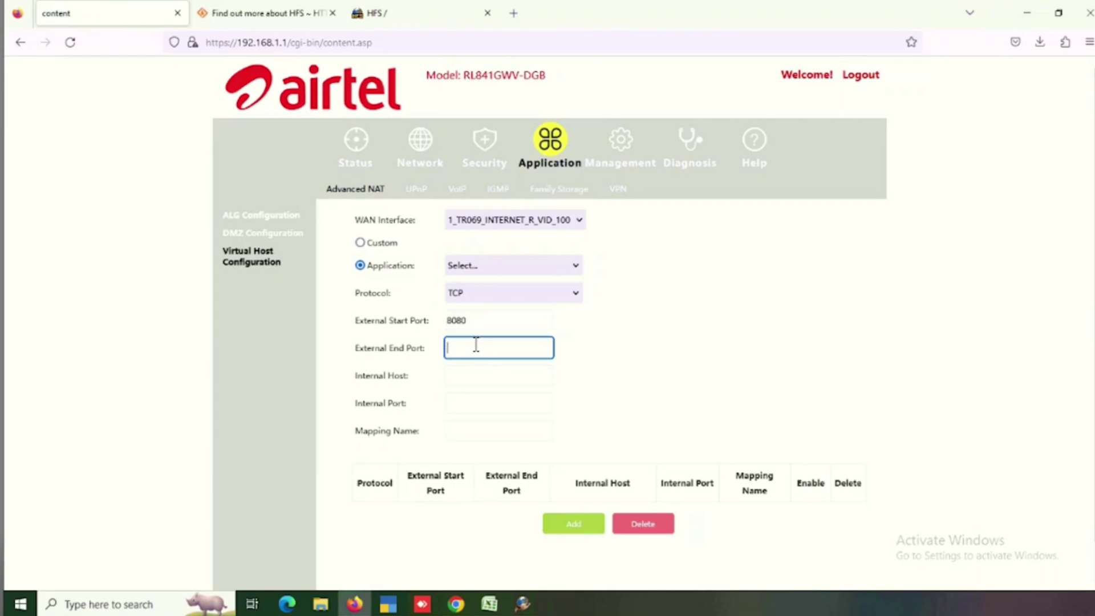
type("8080")
left_click(462, 379)
type("192.")
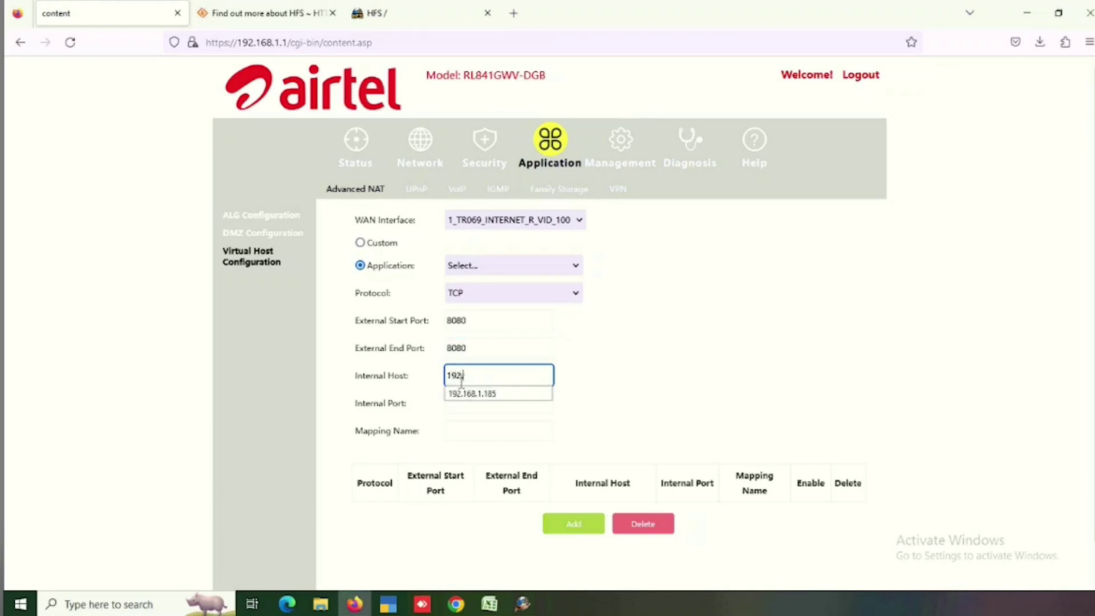
left_click(475, 394)
left_click(474, 402)
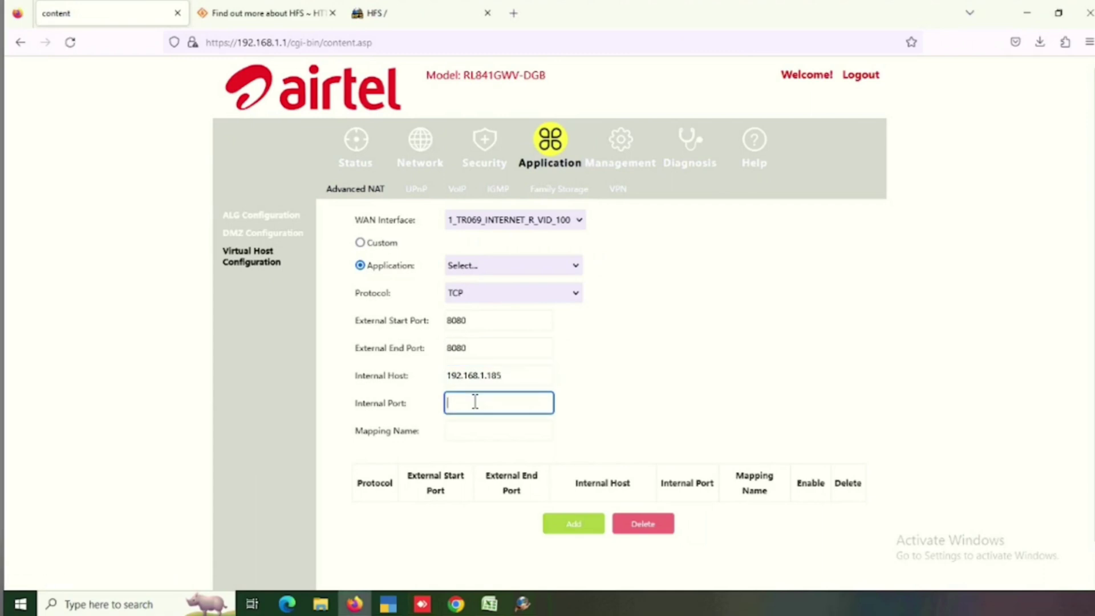
type("8080")
left_click(455, 430)
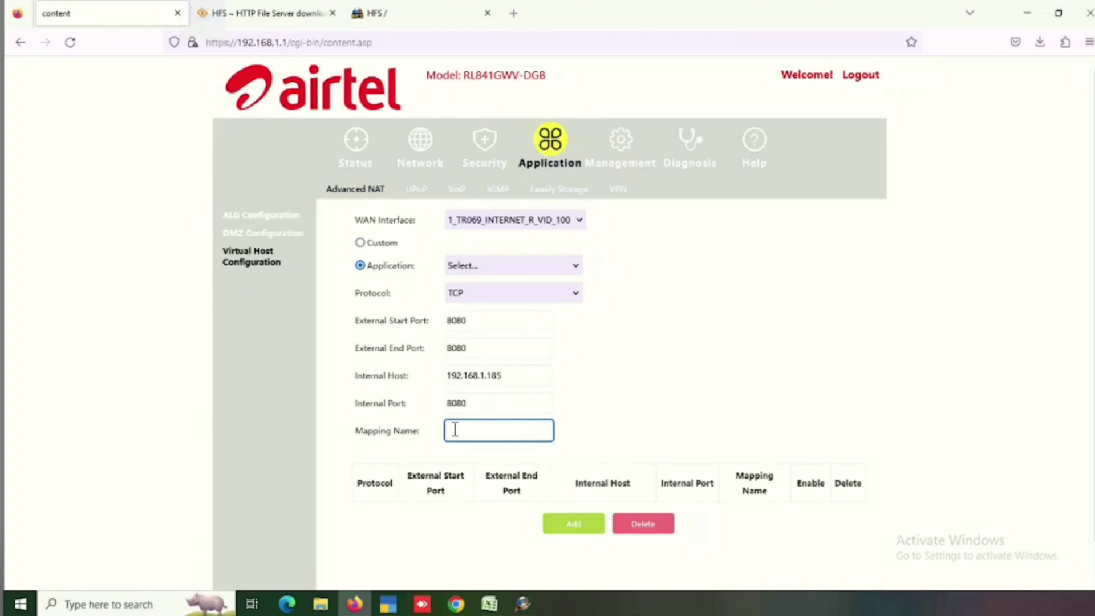
type("test")
left_click(569, 526)
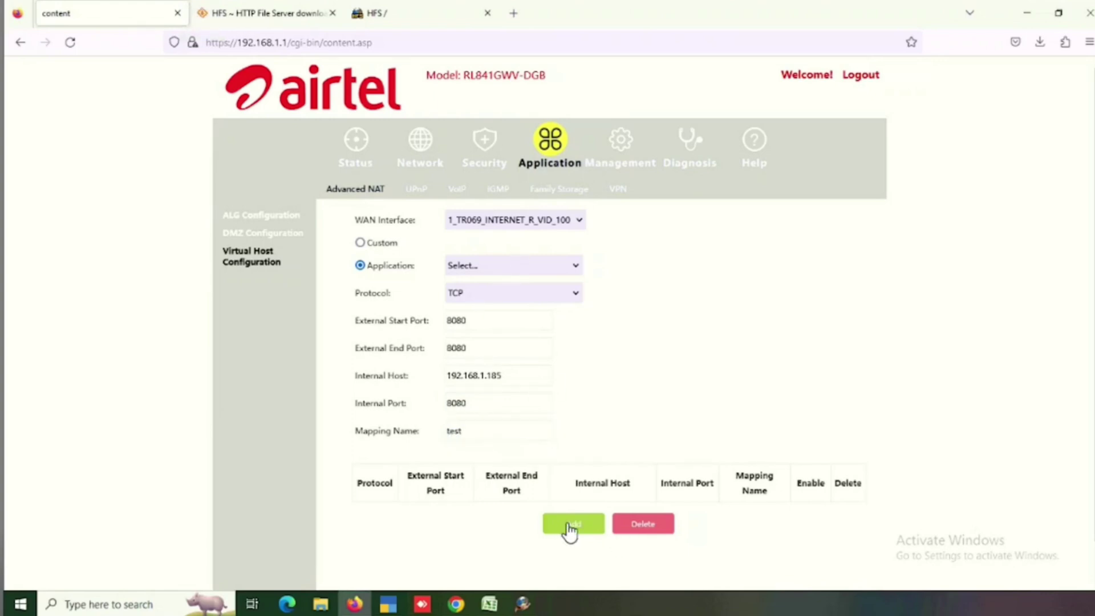
Step: Search Google for 'show my ip' in a new tab
scroll(604, 403, "down", 1)
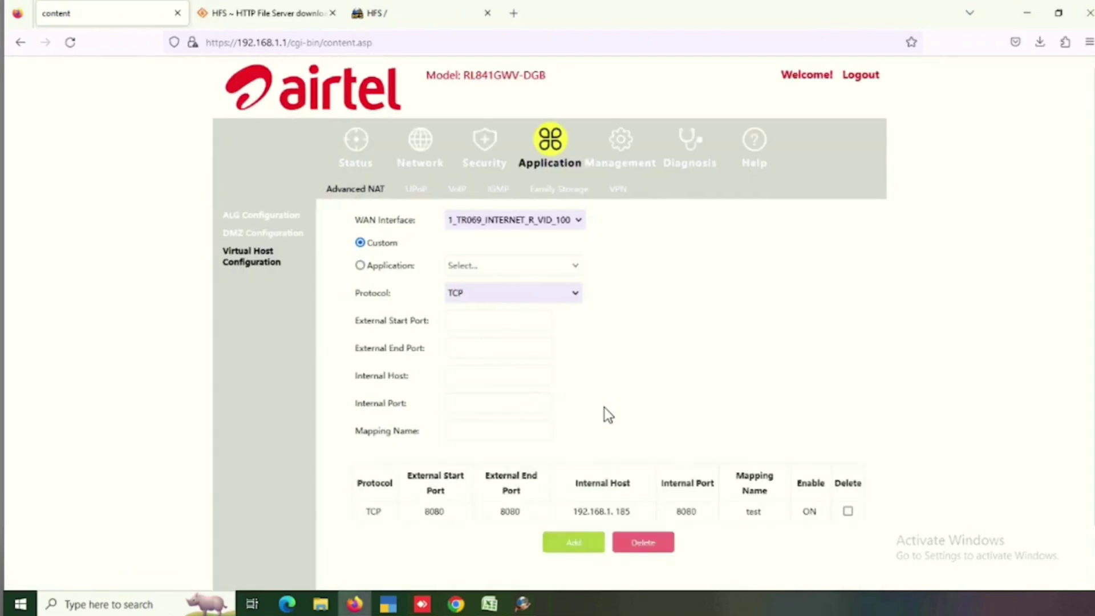
scroll(604, 407, "down", 1)
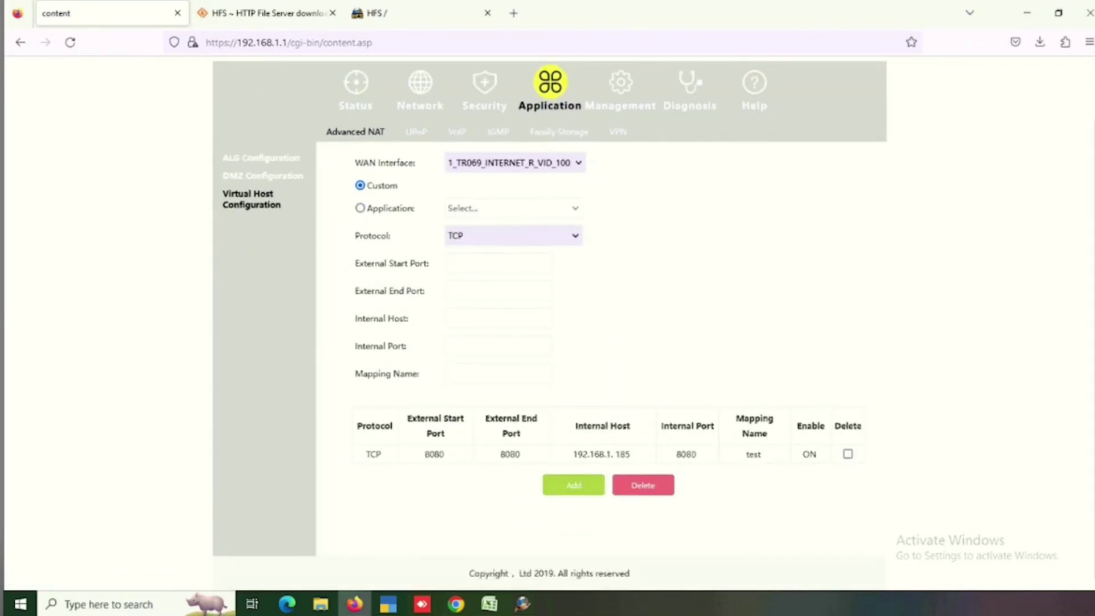
left_click(266, 13)
left_click(513, 15)
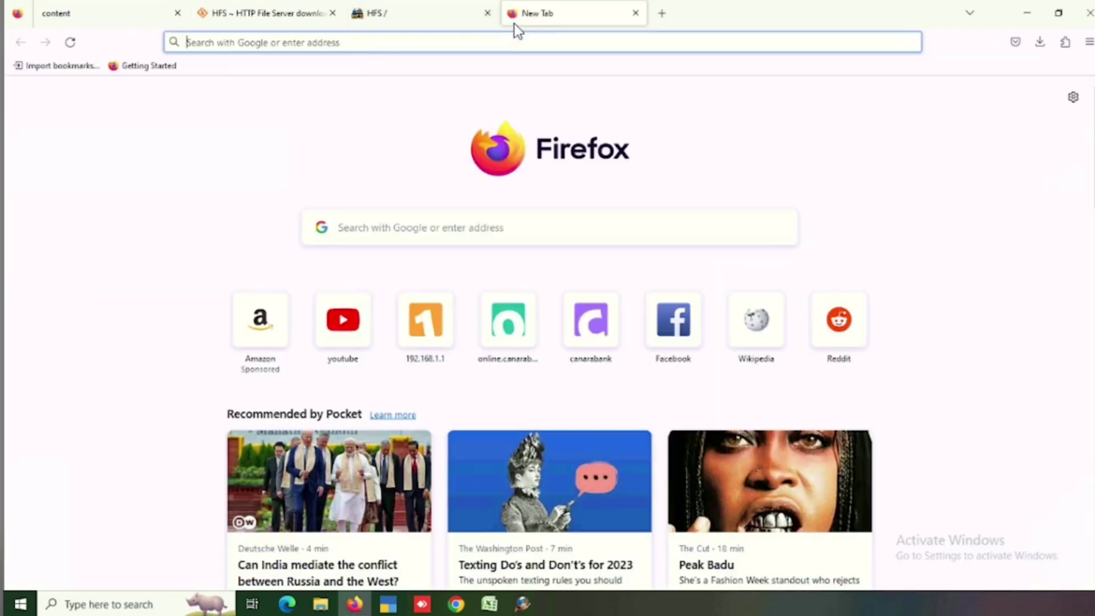
type("h")
key("BackSpace")
type("show ")
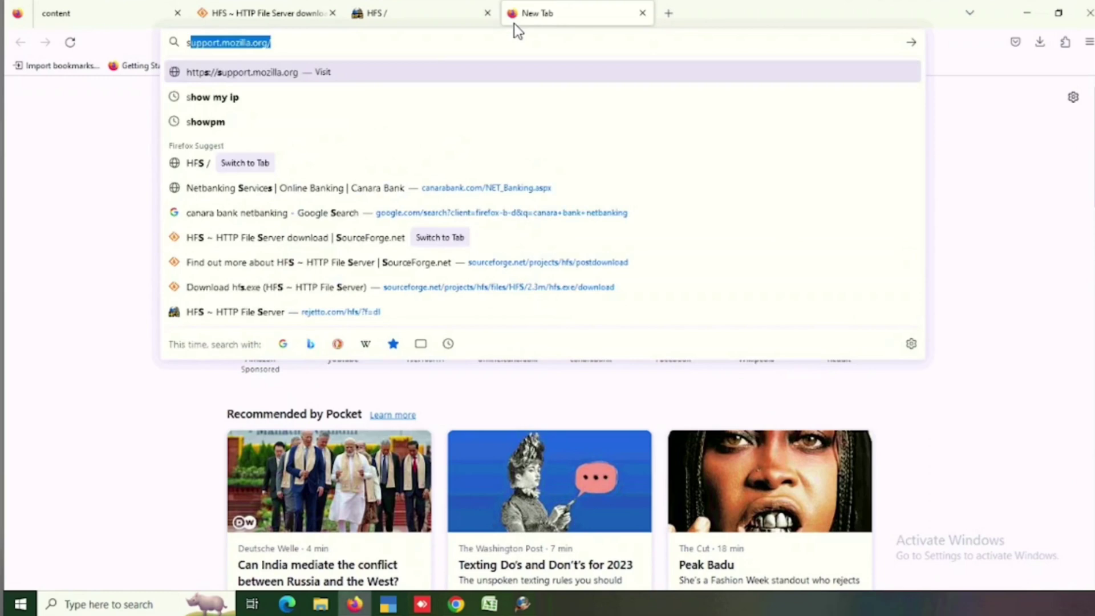
type("my ip")
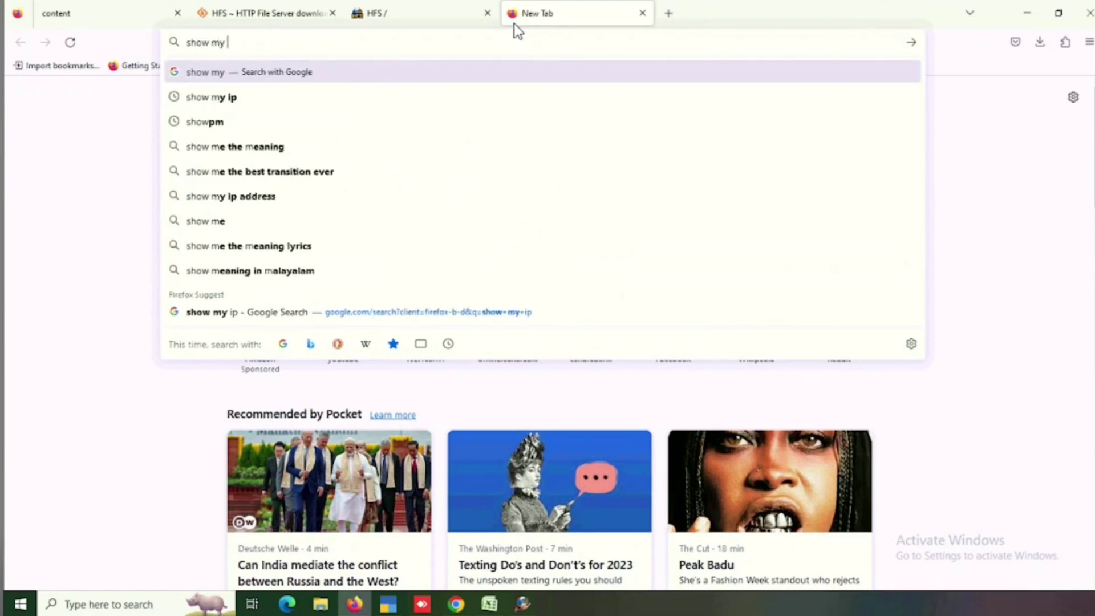
key("Return")
Step: Select the public IP in the results, then delete the 'test' 8080 forwarding rule
left_click_drag(263, 251, 150, 251)
right_click(183, 255)
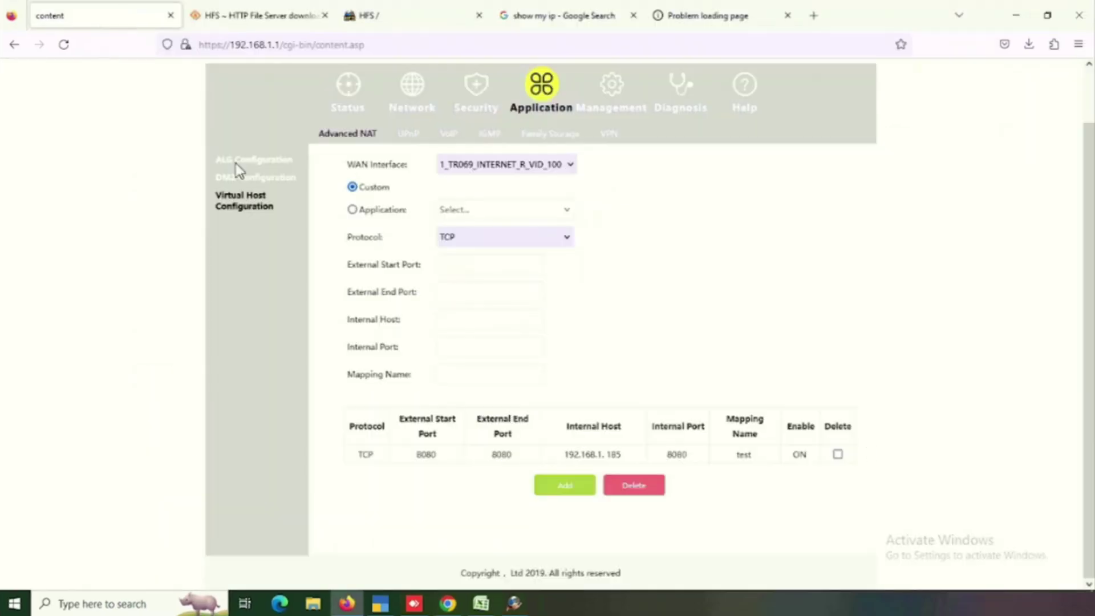
left_click(838, 455)
left_click(623, 490)
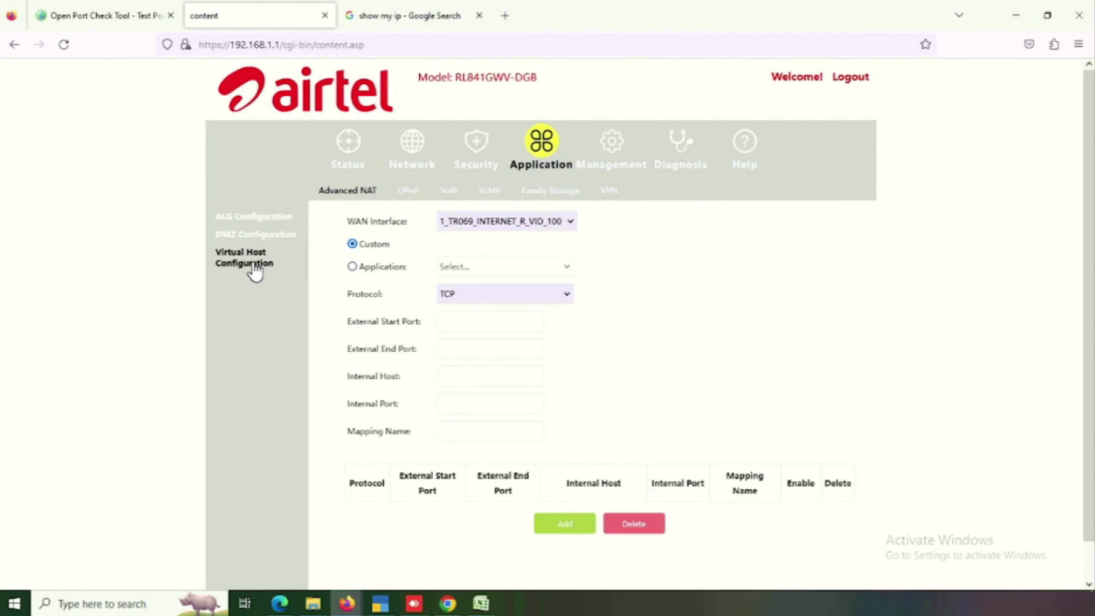
Step: Enable DMZ for host 192.168.1.185 and apply, then disable DMZ and apply again
left_click(262, 235)
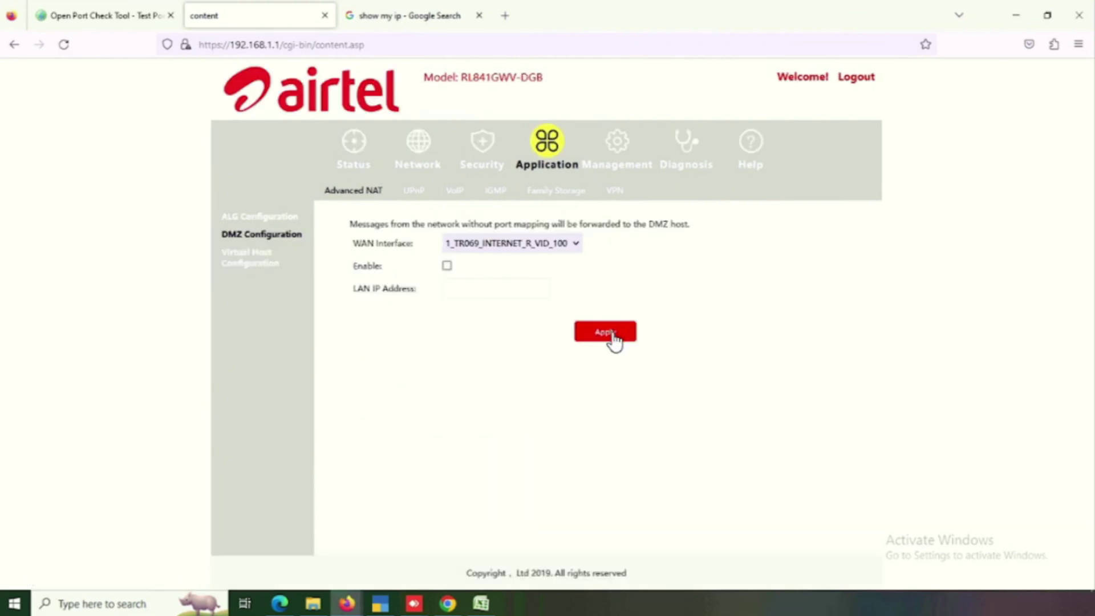
left_click(446, 265)
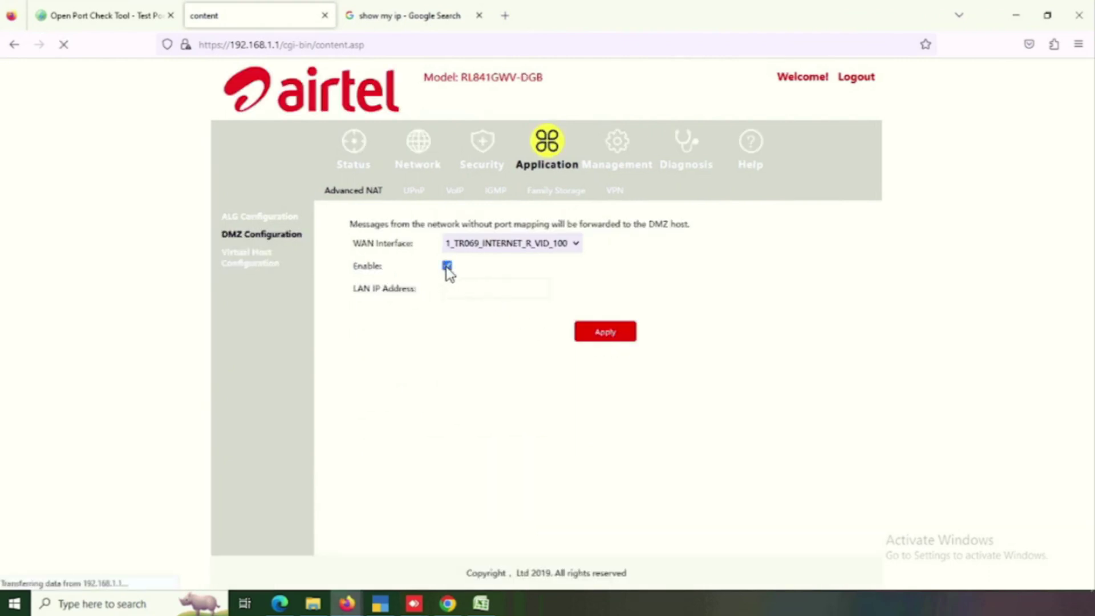
left_click(473, 292)
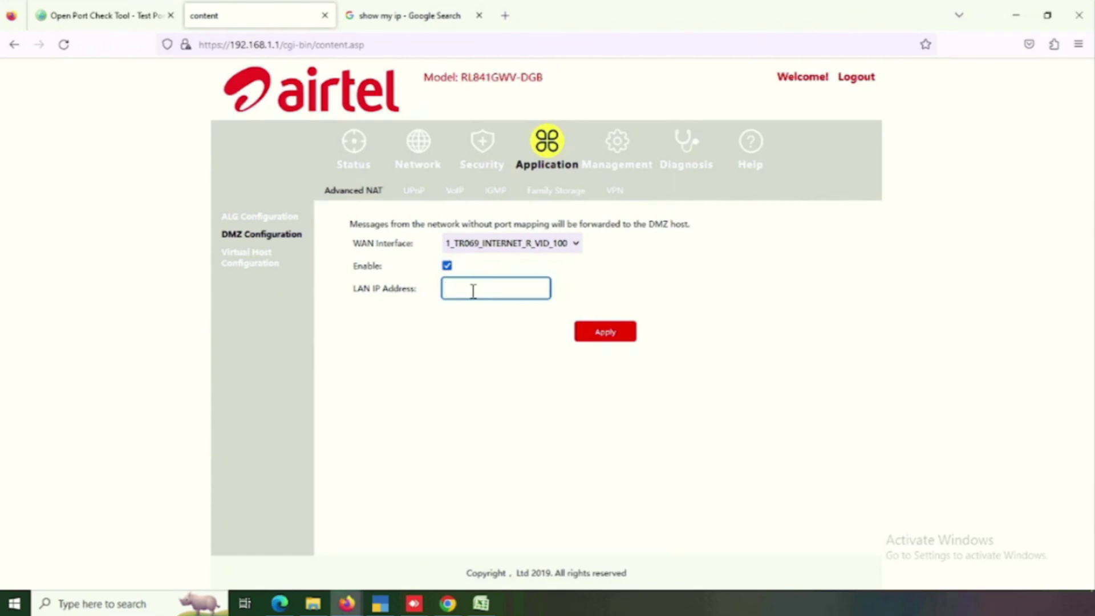
type("192.168.1.185")
left_click(617, 347)
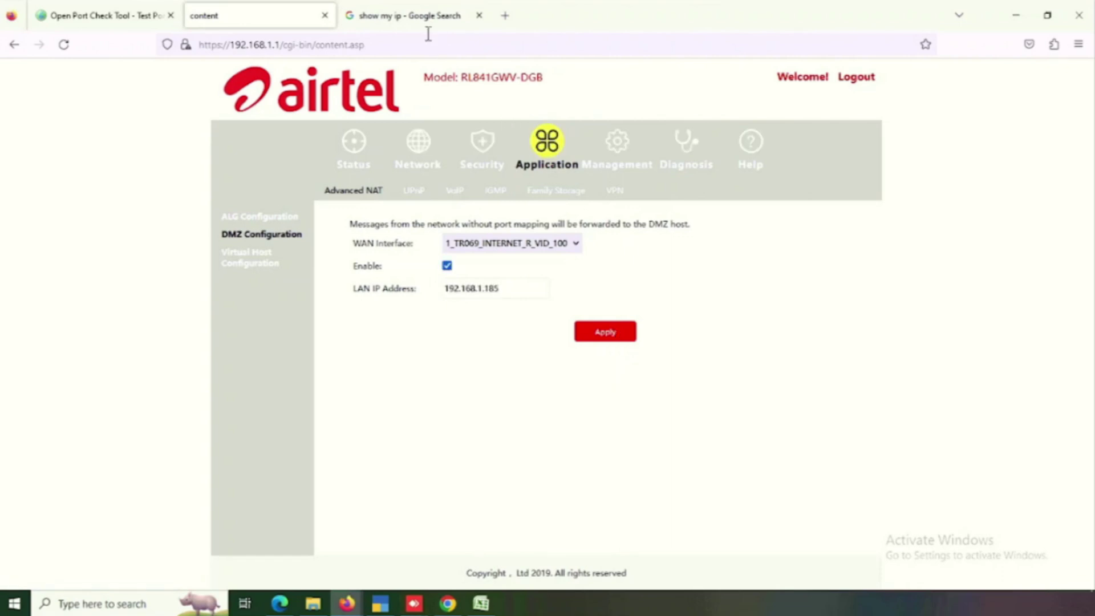
left_click(447, 266)
left_click(609, 332)
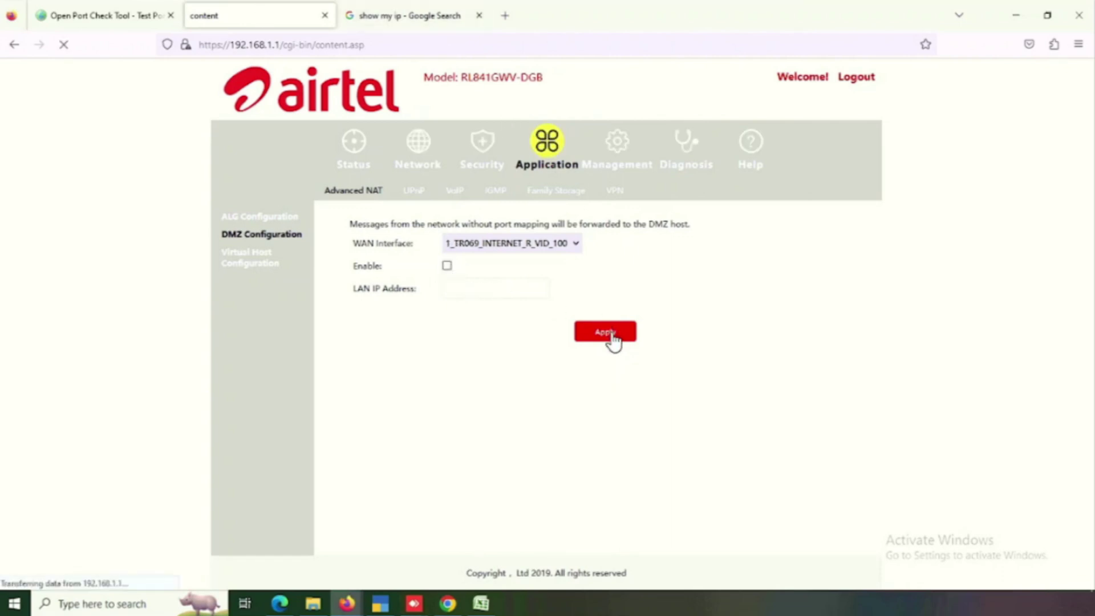